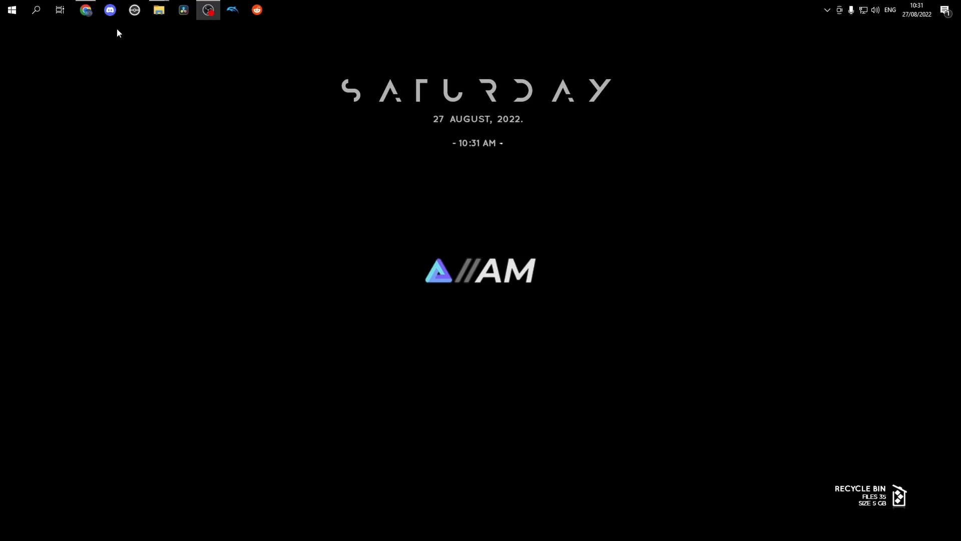
# - In Chrome, download JKSV.nro from the J-D-K/JKSV GitHub releases page and place the file on the desktop
pyautogui.click(90, 16)
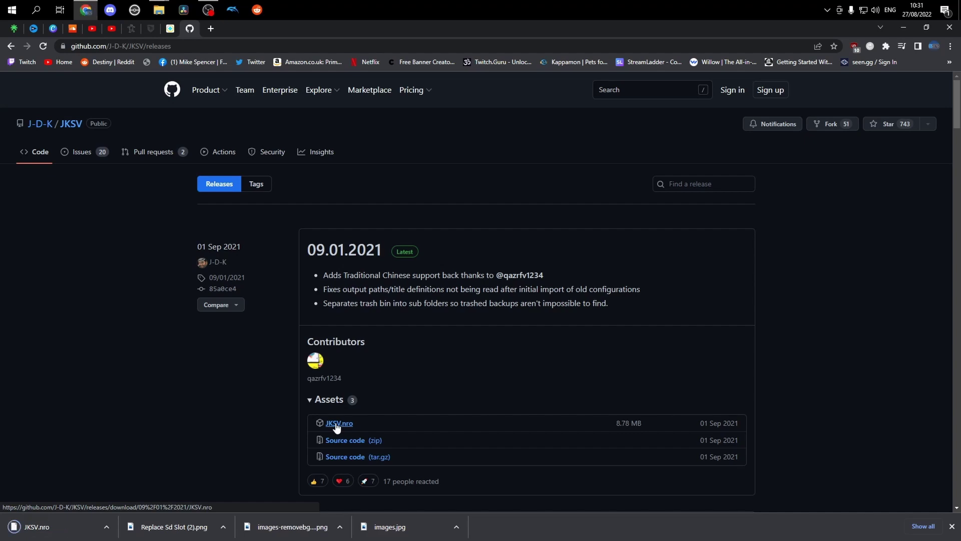
pyautogui.doubleClick(725, 28)
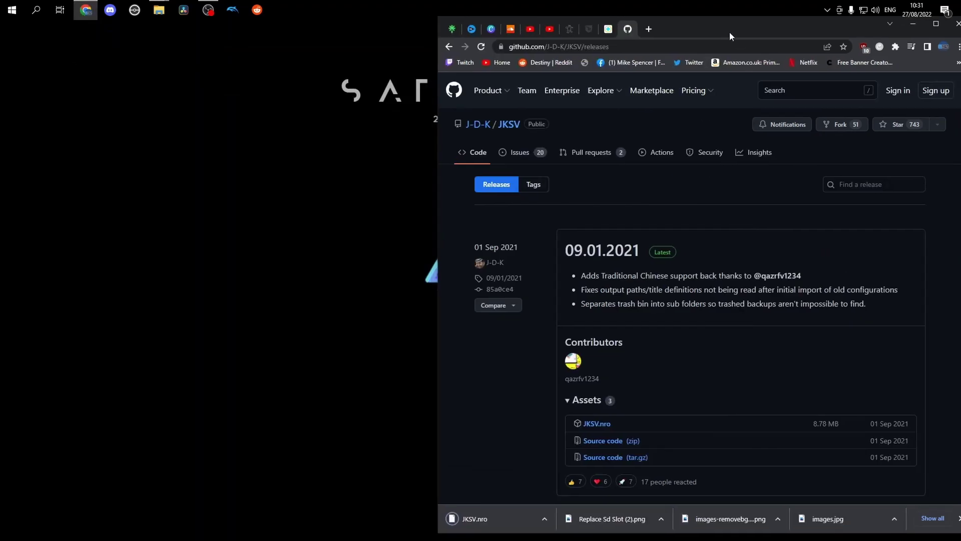
pyautogui.moveTo(366, 386); pyautogui.dragTo(70, 113)
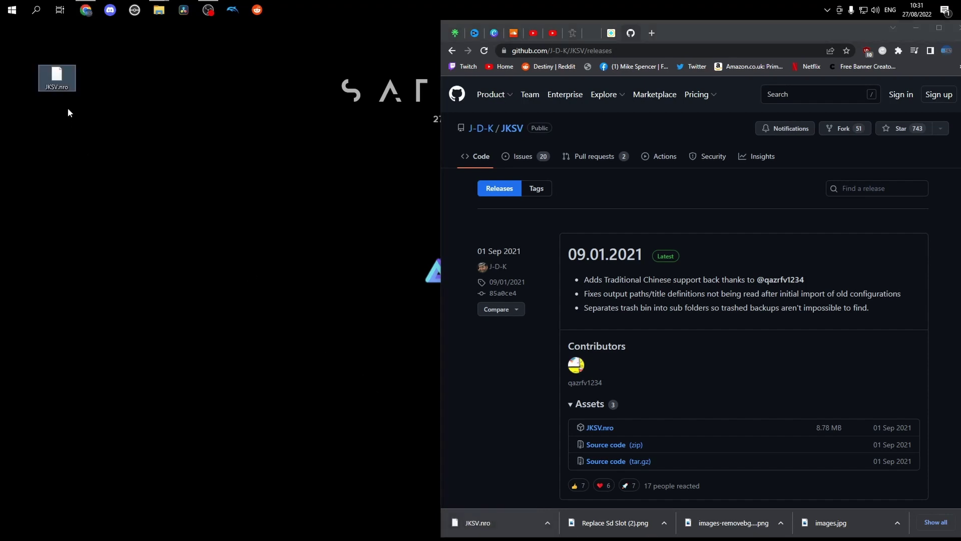
pyautogui.click(917, 28)
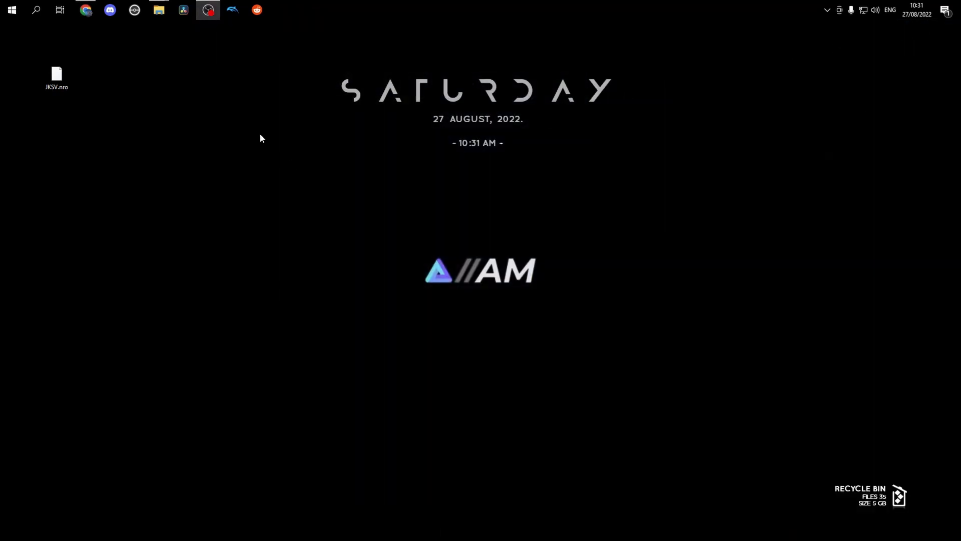
# - Copy JKSV.nro from the desktop into the switch folder of the console's SD card, using the open FTP window in File Explorer
pyautogui.moveTo(163, 19)
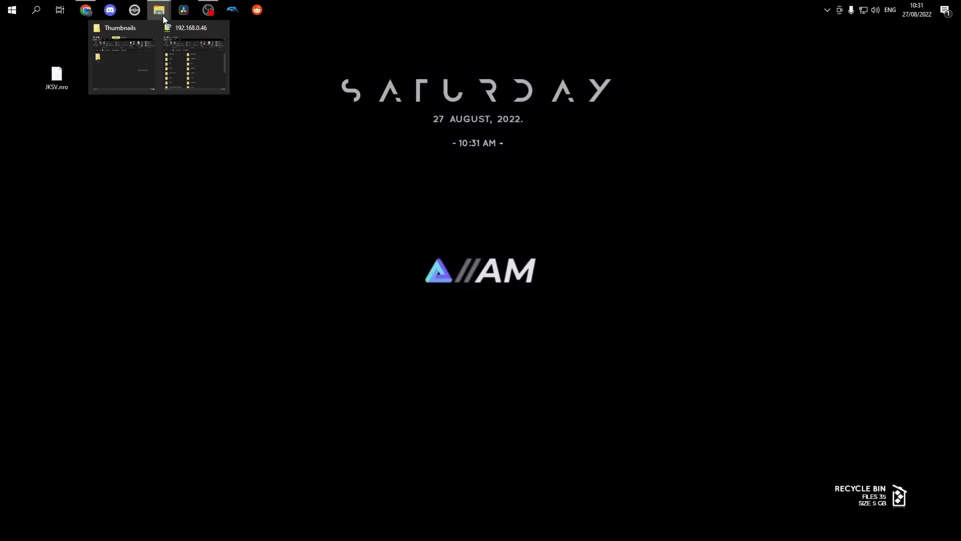
pyautogui.click(175, 62)
pyautogui.moveTo(380, 170); pyautogui.dragTo(376, 73)
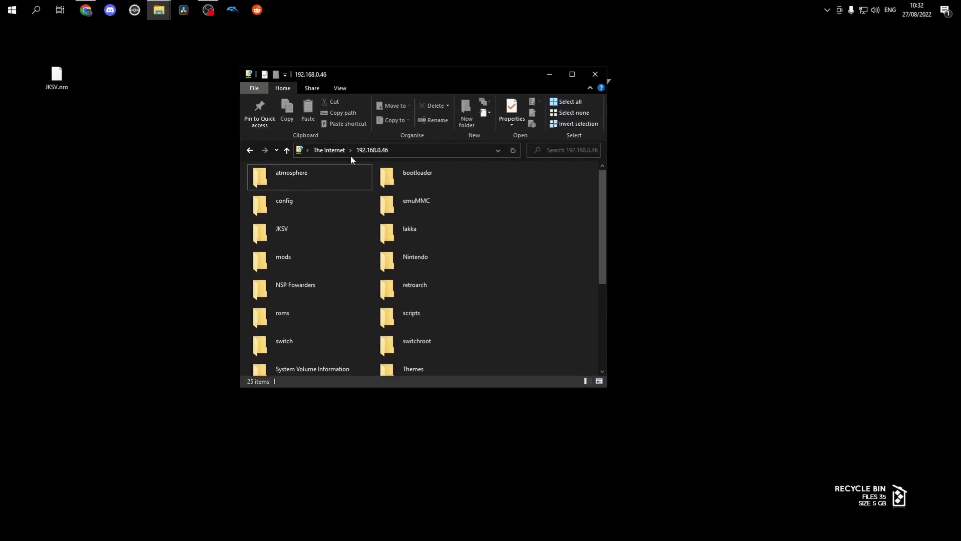
pyautogui.doubleClick(302, 341)
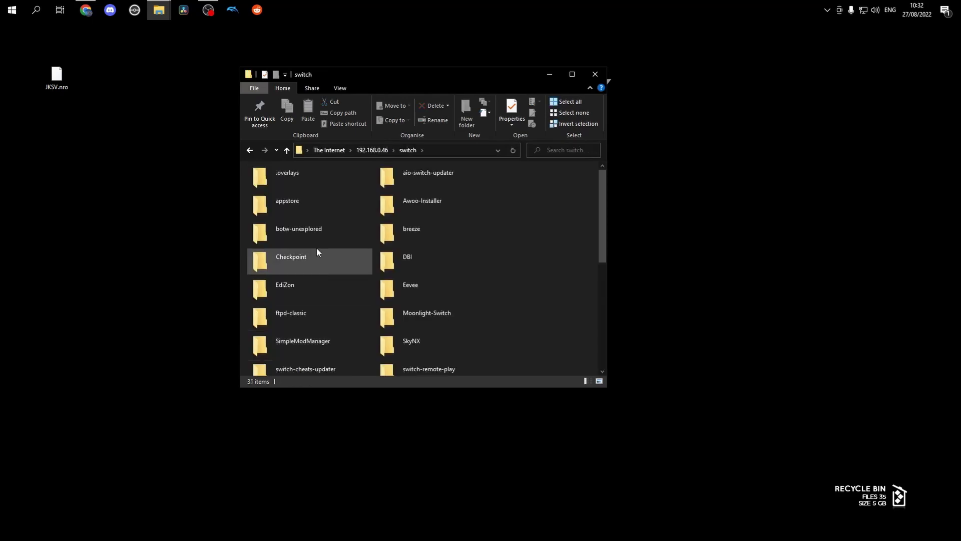
pyautogui.scroll(-5, 320, 226)
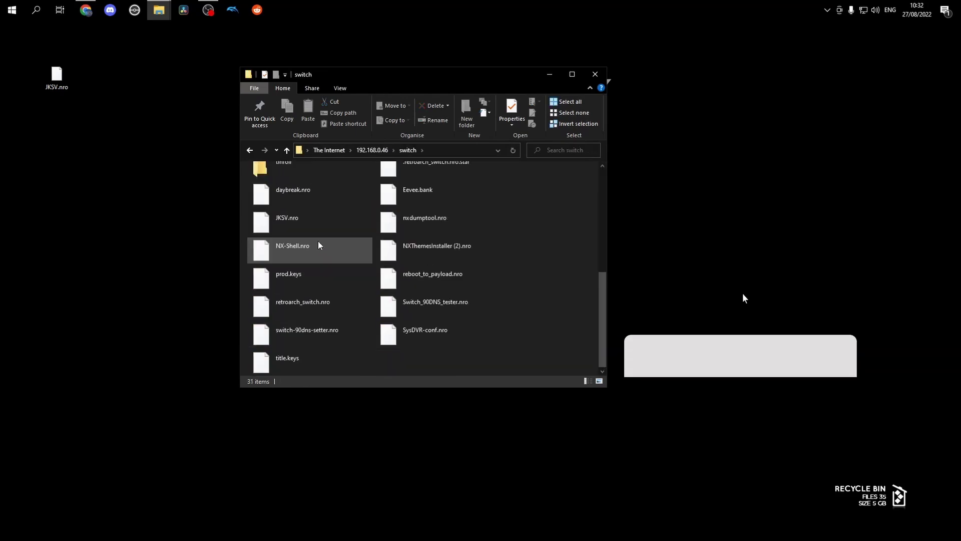
pyautogui.moveTo(56, 75); pyautogui.dragTo(269, 224)
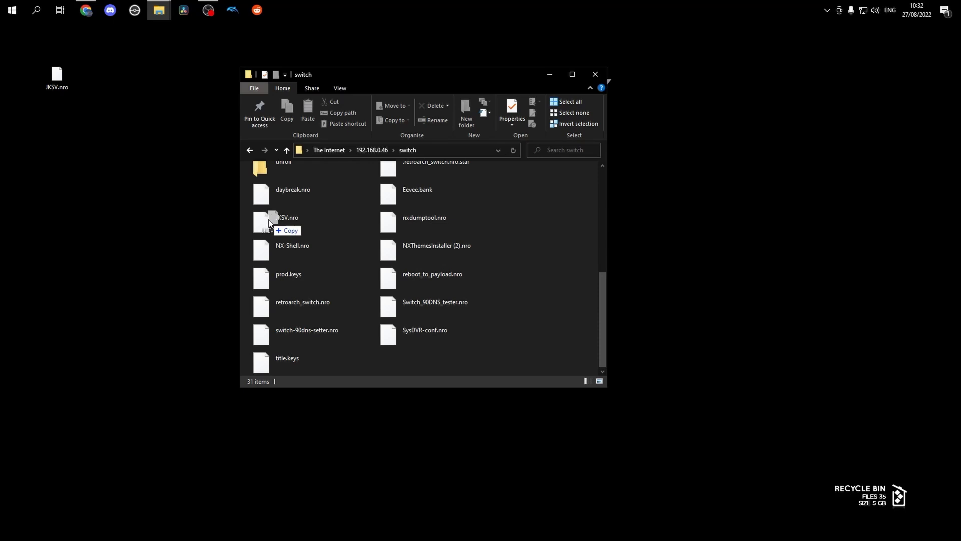
pyautogui.moveTo(70, 105); pyautogui.dragTo(71, 105)
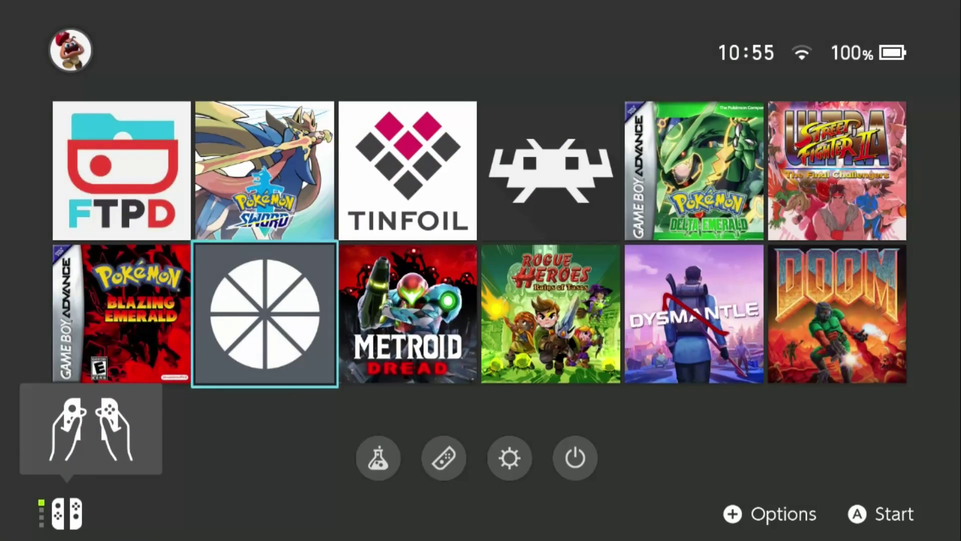
# - On the Switch, open the homebrew menu from the home screen and launch JKSV
pyautogui.press('Down')
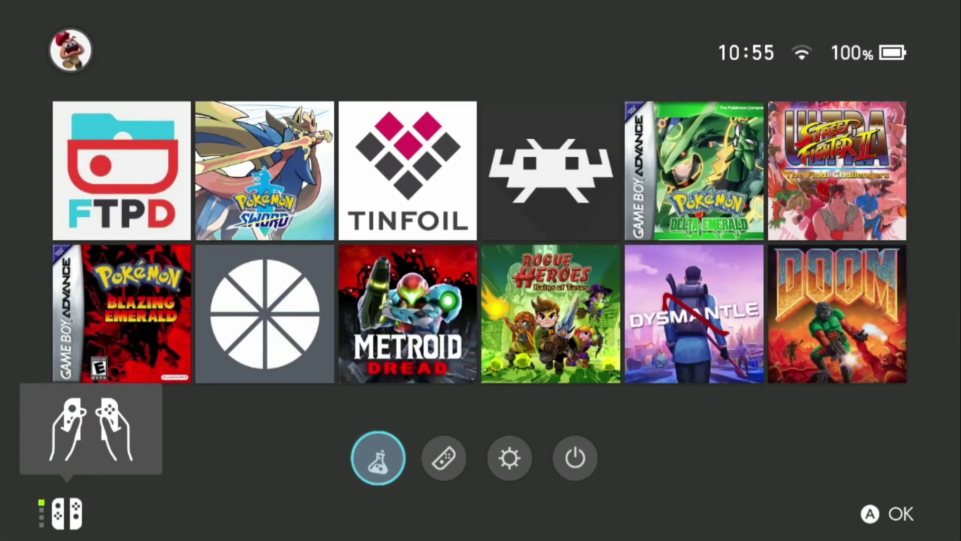
pyautogui.press('Return')
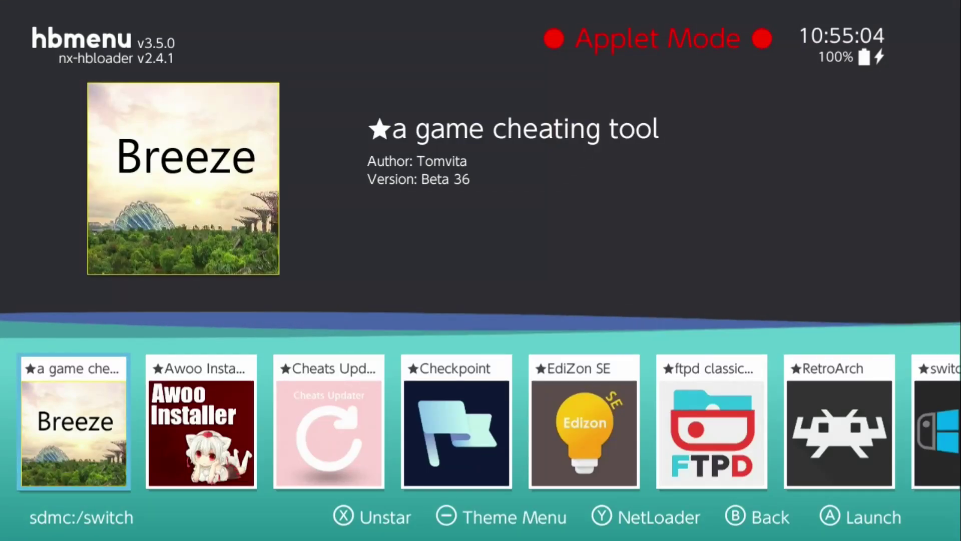
pyautogui.press('Right')
pyautogui.press('Right')
pyautogui.press('Right')
pyautogui.press('Right')
pyautogui.press('Right')
pyautogui.press('Right')
pyautogui.press('Right')
pyautogui.press('Right')
pyautogui.press('Right')
pyautogui.press('Right')
pyautogui.press('Right')
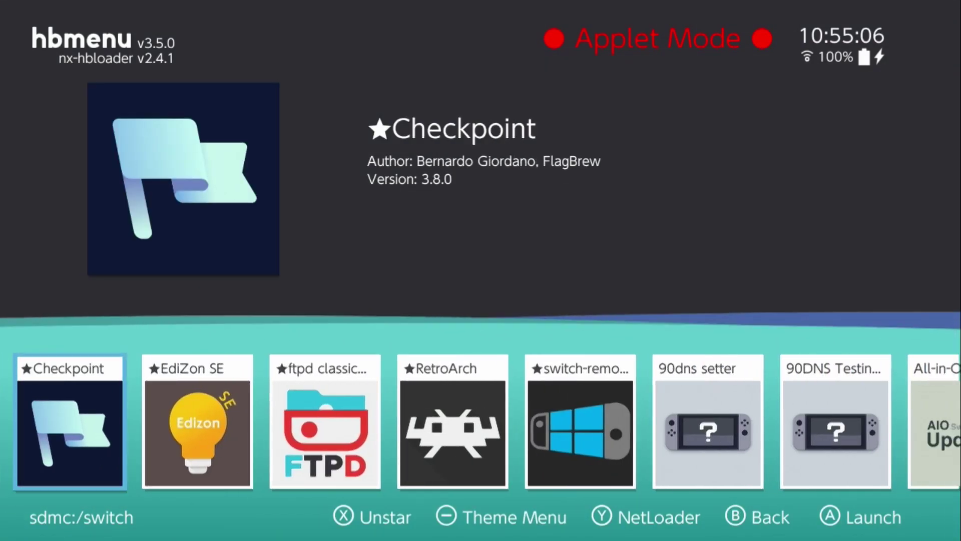
pyautogui.press('Right')
pyautogui.press('Right')
pyautogui.press('Right')
pyautogui.press('Right')
pyautogui.press('Right')
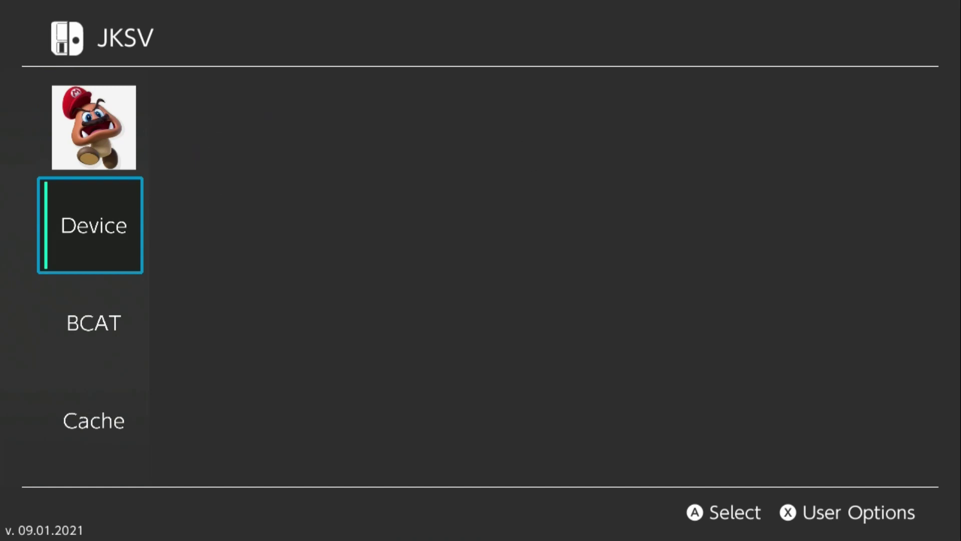
# - Select the user profile's saves and open the backup list for DYSMANTLE
pyautogui.press('Up')
pyautogui.press('Return')
pyautogui.press('Return')
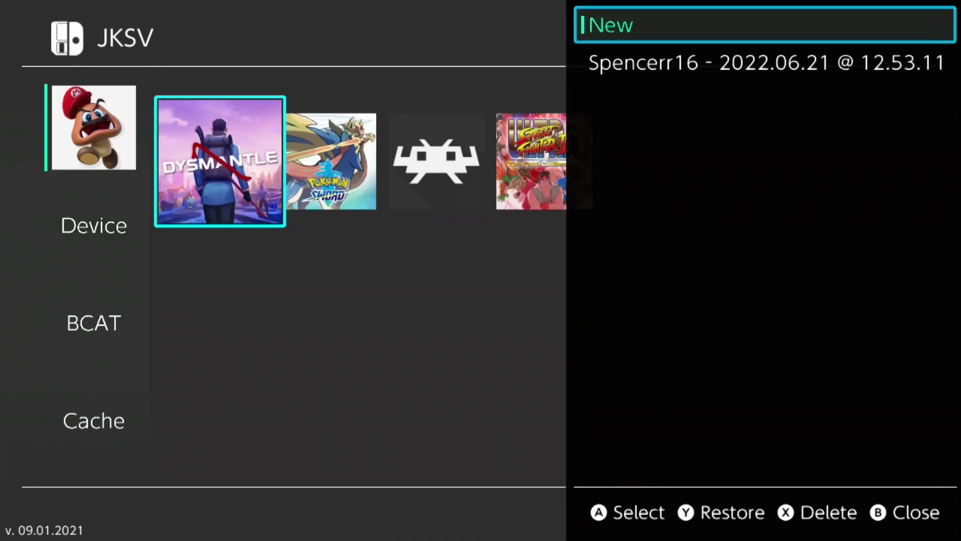
pyautogui.press('Down')
pyautogui.press('Up')
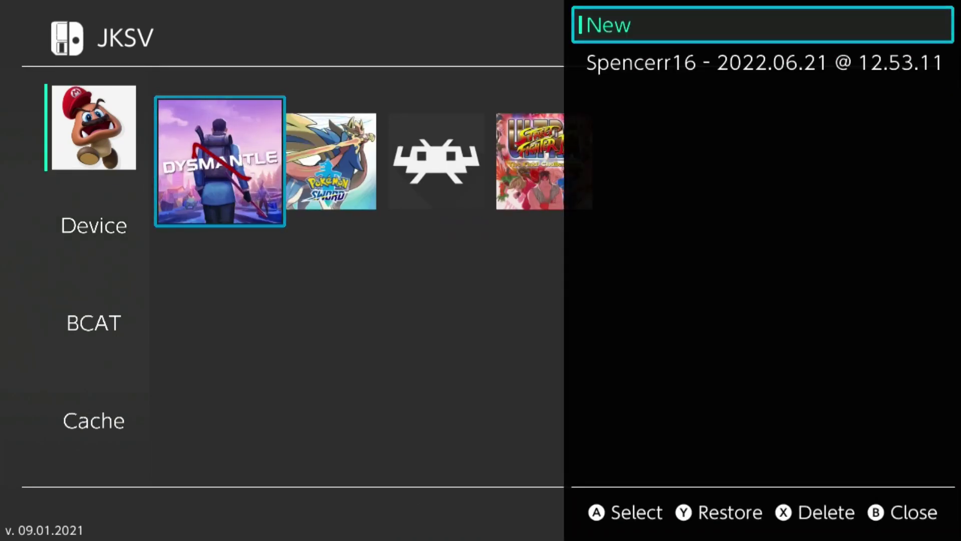
# - Start a new DYSMANTLE save backup and add a space after the suggested backup name
pyautogui.press('Return')
pyautogui.press('Down')
pyautogui.press('Down')
pyautogui.press('Down')
pyautogui.press('Down')
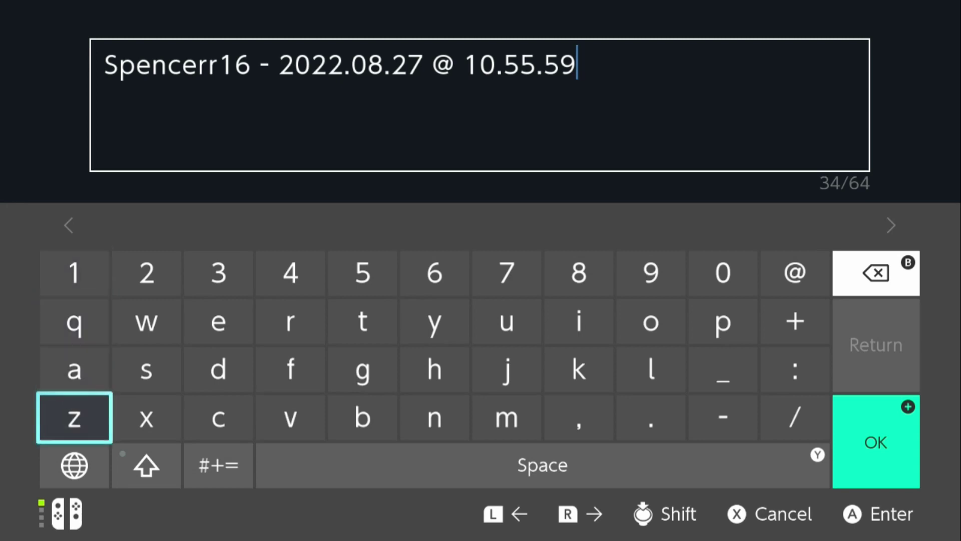
pyautogui.press('Right')
pyautogui.press('Right')
pyautogui.press('Right')
pyautogui.press('Right')
pyautogui.press('Left')
pyautogui.press('Return')
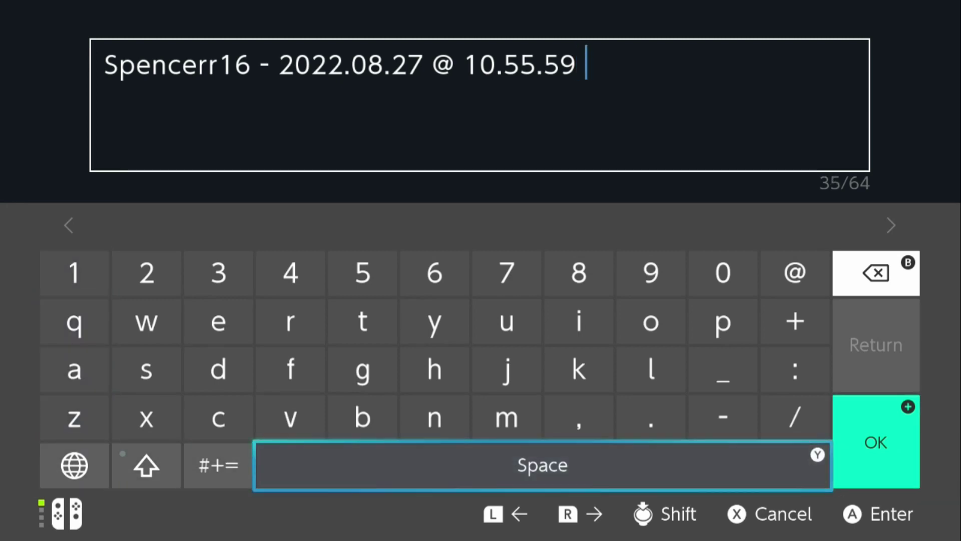
# - Append the word "test" to the end of the backup name
pyautogui.press('Up')
pyautogui.press('Up')
pyautogui.press('Up')
pyautogui.press('Right')
pyautogui.press('Return')
pyautogui.press('Left')
pyautogui.press('Left')
pyautogui.press('Return')
pyautogui.press('Left')
pyautogui.press('Down')
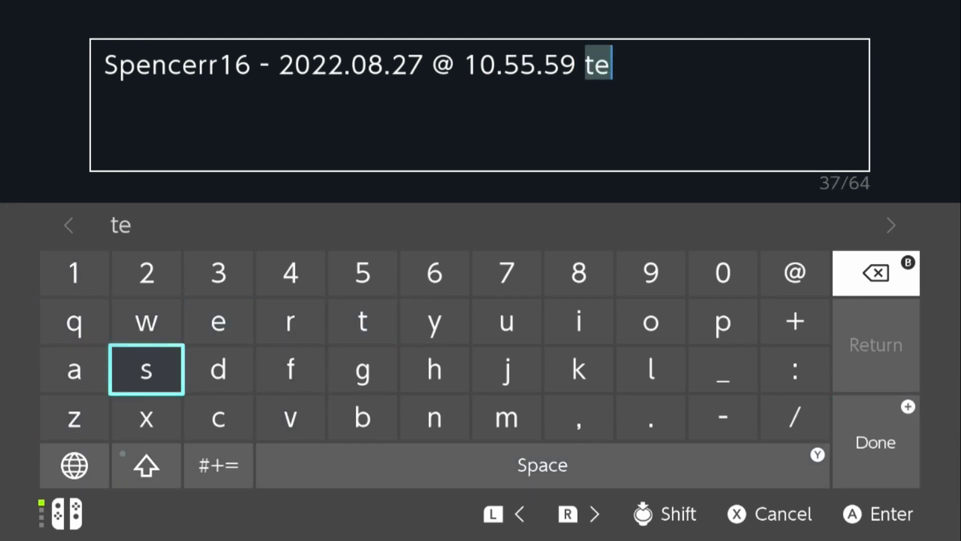
pyautogui.press('Return')
pyautogui.press('Right')
pyautogui.press('Right')
pyautogui.press('Right')
pyautogui.press('Up')
pyautogui.press('Return')
pyautogui.press('Down')
pyautogui.press('Right')
pyautogui.press('Right')
pyautogui.press('Right')
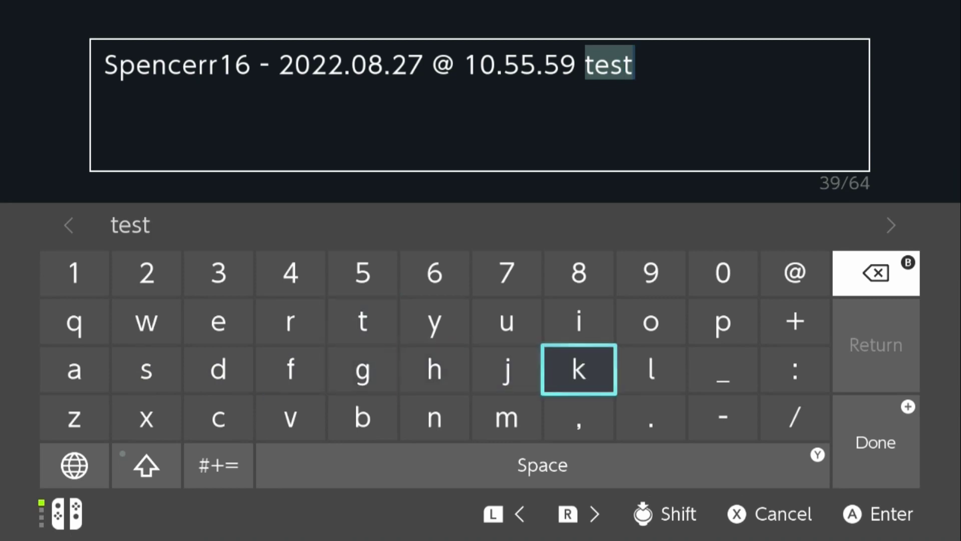
# - Accept the entered name and create the backup
pyautogui.press('Right')
pyautogui.press('Right')
pyautogui.press('Right')
pyautogui.press('Right')
pyautogui.press('Down')
pyautogui.press('Return')
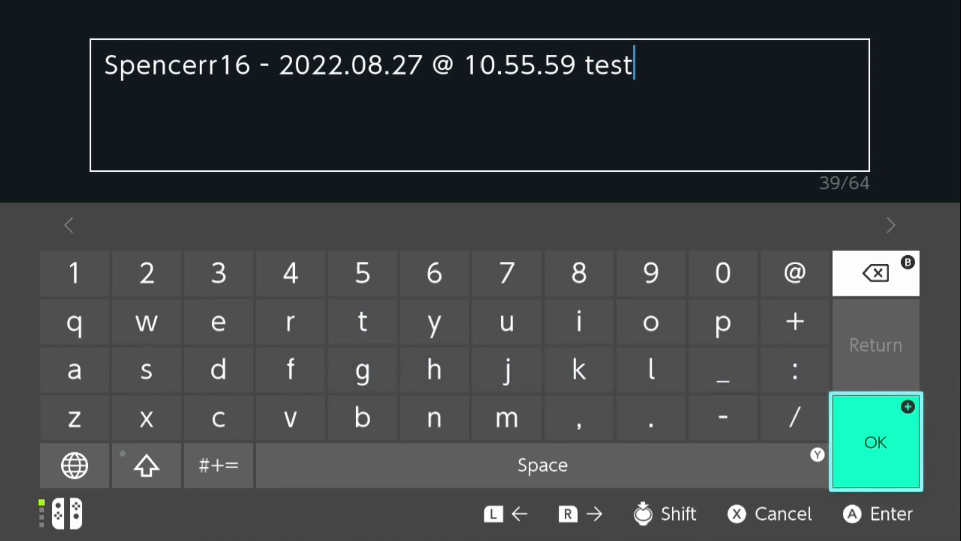
pyautogui.press('Return')
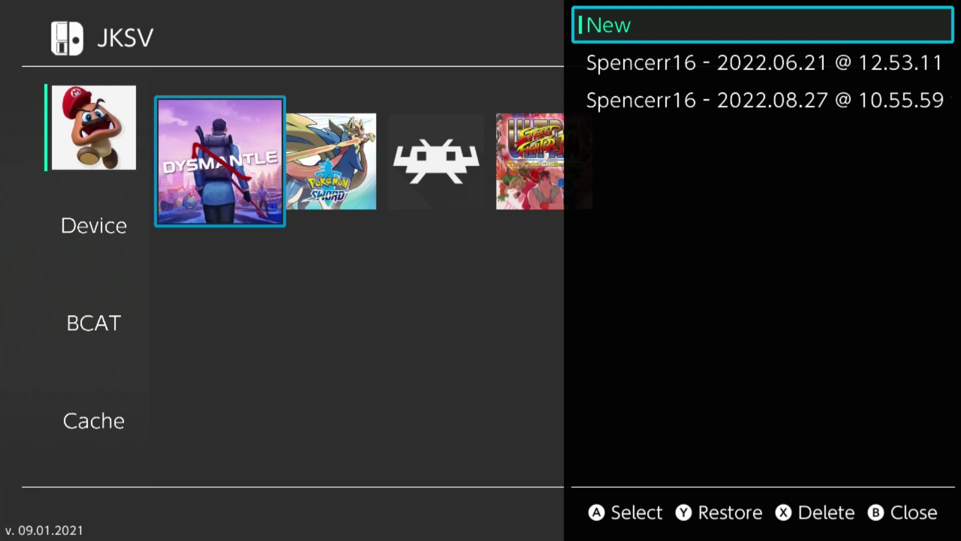
# - Restore the DYSMANTLE backup dated 2022.08.27 @ 10.55.59 test and confirm the restore
pyautogui.press('Down')
pyautogui.press('Down')
pyautogui.press('Up')
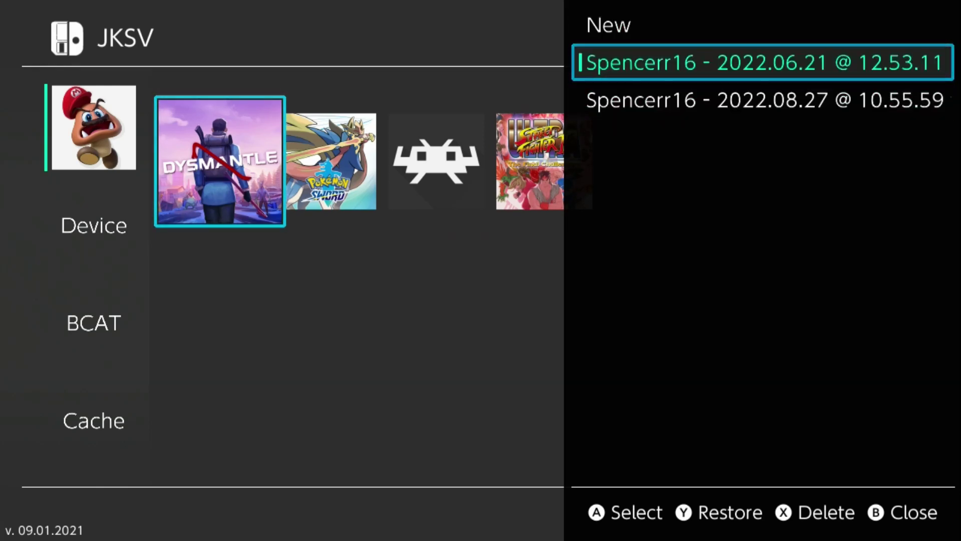
pyautogui.press('Down')
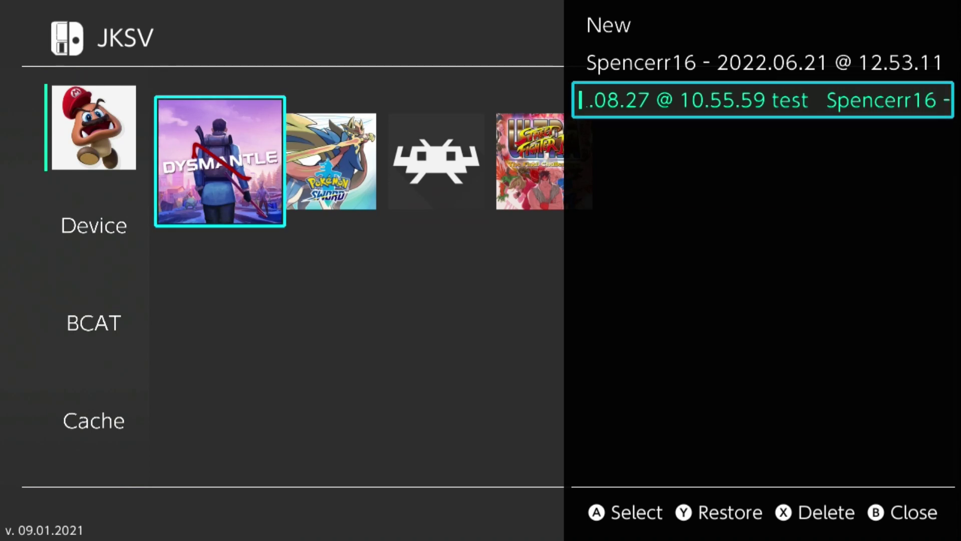
pyautogui.press('y')
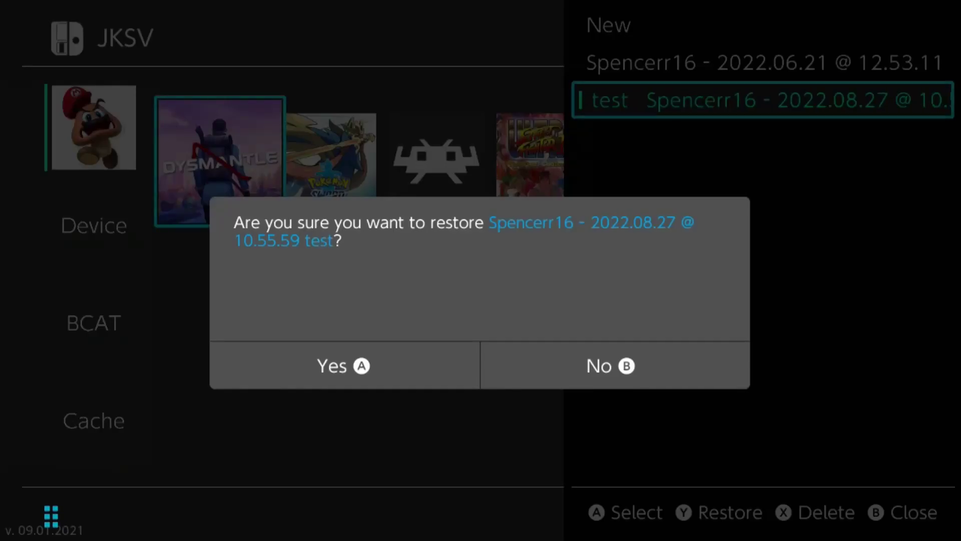
pyautogui.press('a')
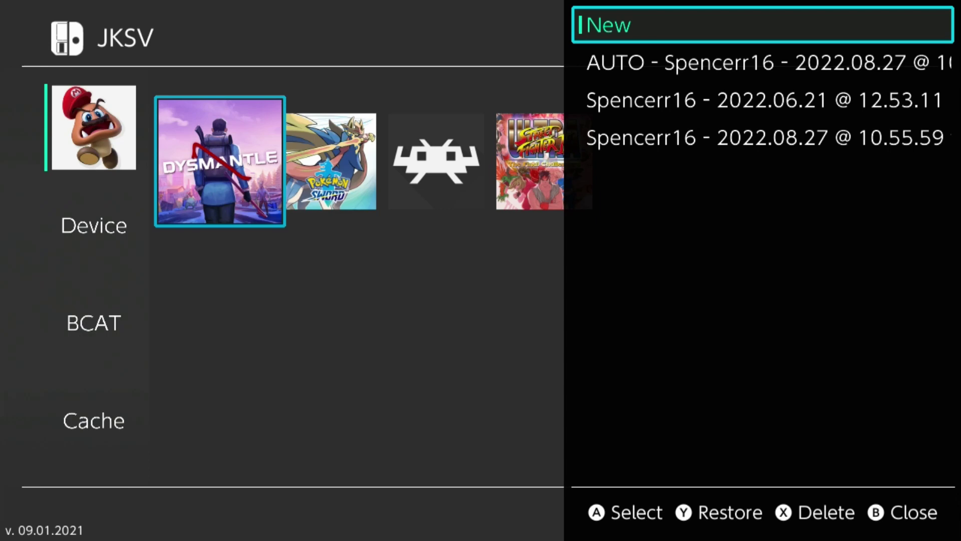
# - Leave JKSV, launch DYSMANTLE from the home screen and check its save slots
pyautogui.press('Home')
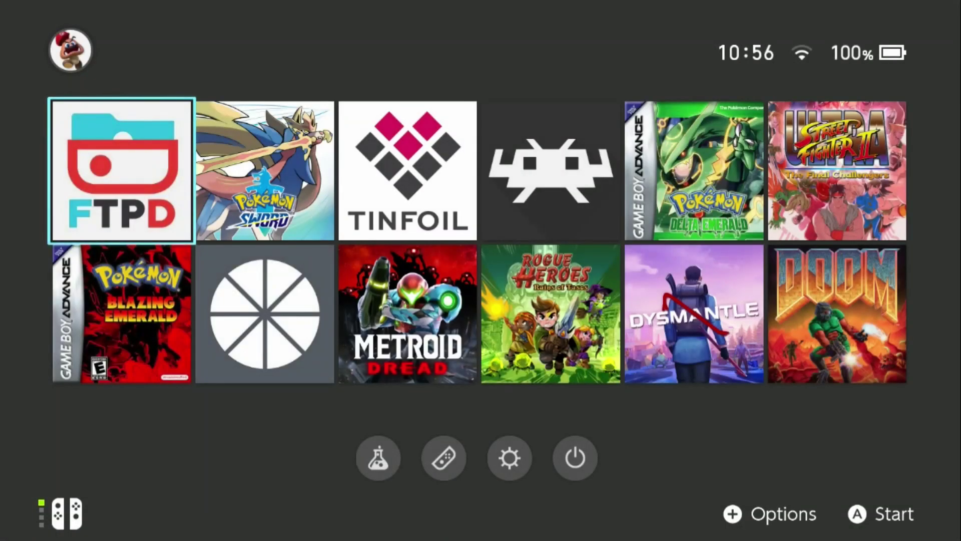
pyautogui.press('Right')
pyautogui.press('Right')
pyautogui.press('Right')
pyautogui.press('Right')
pyautogui.press('Down')
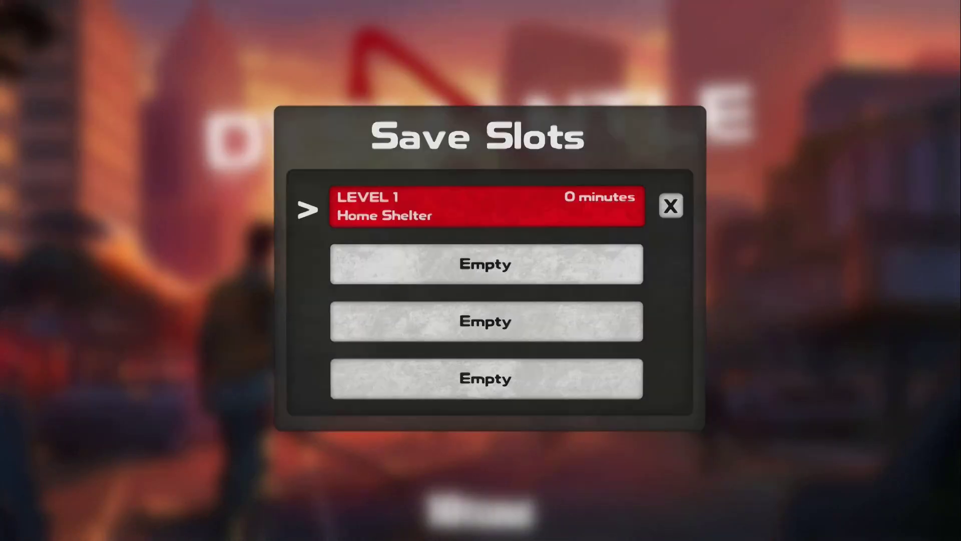
pyautogui.press('Escape')
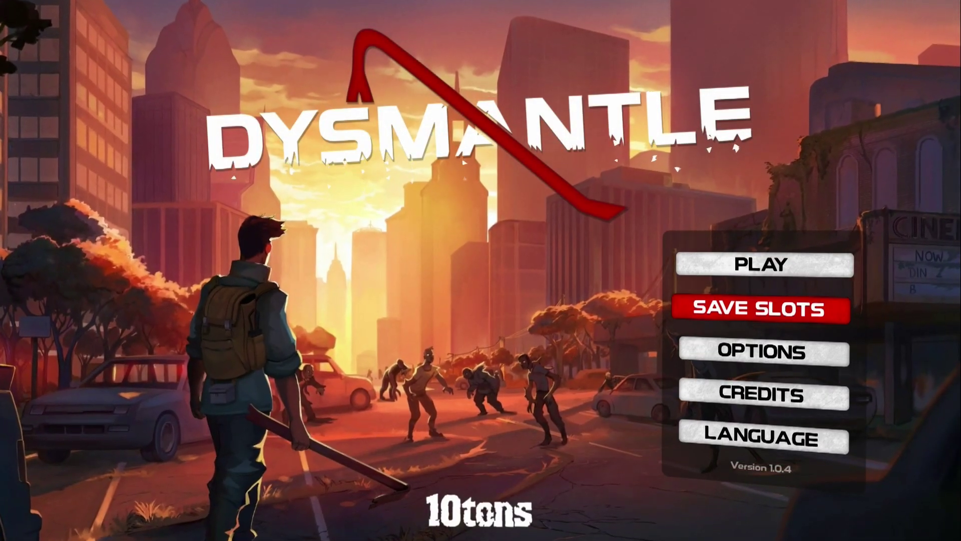
# - Return to the home screen and launch JKSV again through the homebrew menu
pyautogui.press('Home')
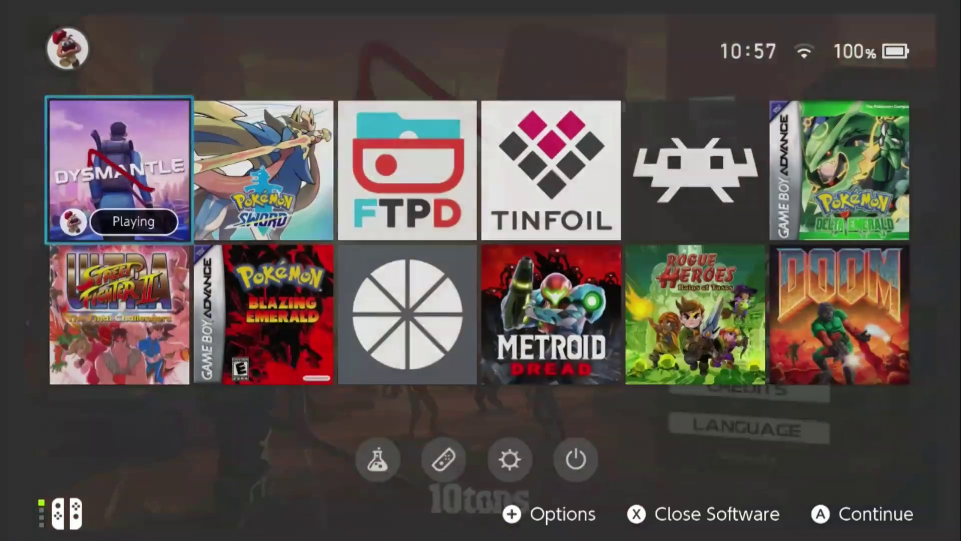
pyautogui.press('Down')
pyautogui.press('Down')
pyautogui.press('Return')
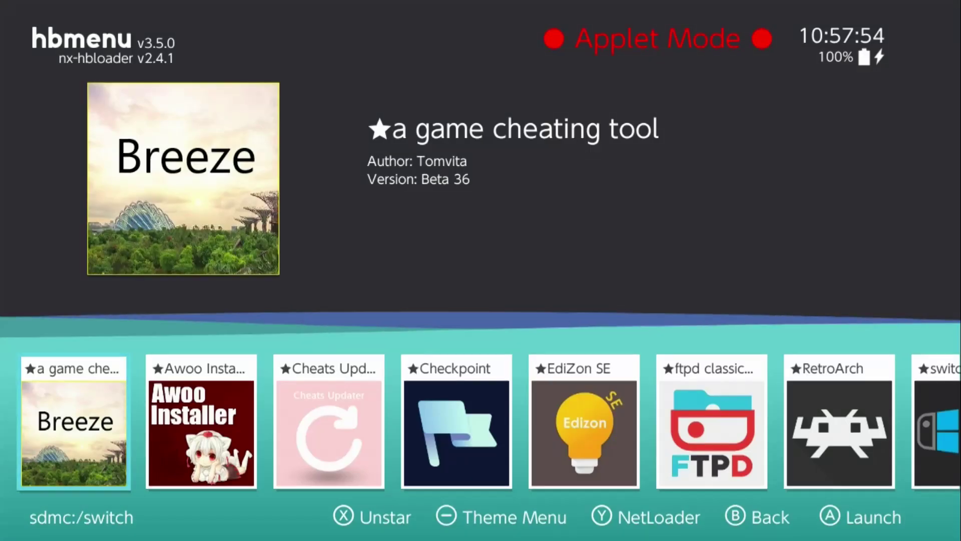
pyautogui.press('Right')
pyautogui.press('Right')
pyautogui.press('Right')
pyautogui.press('Right')
pyautogui.press('Right')
pyautogui.press('Right')
pyautogui.press('Right')
pyautogui.press('Right')
pyautogui.press('Right')
pyautogui.press('Right')
pyautogui.press('Right')
pyautogui.press('Right')
pyautogui.press('Right')
pyautogui.press('Right')
pyautogui.press('Right')
pyautogui.press('Right')
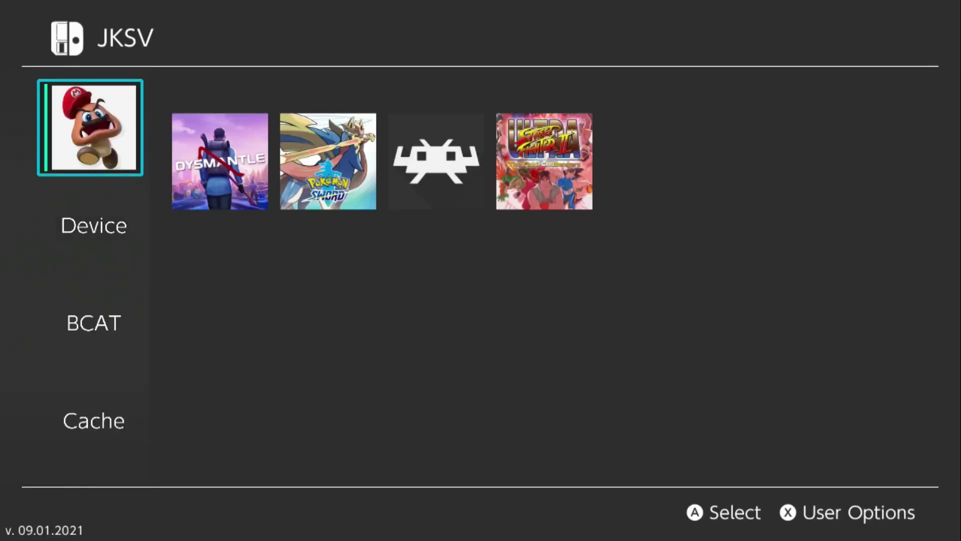
# - Open the DYSMANTLE backups, restore the one dated 2022.06.21 @ 12.53.11 and confirm the restore
pyautogui.press('Return')
pyautogui.press('Return')
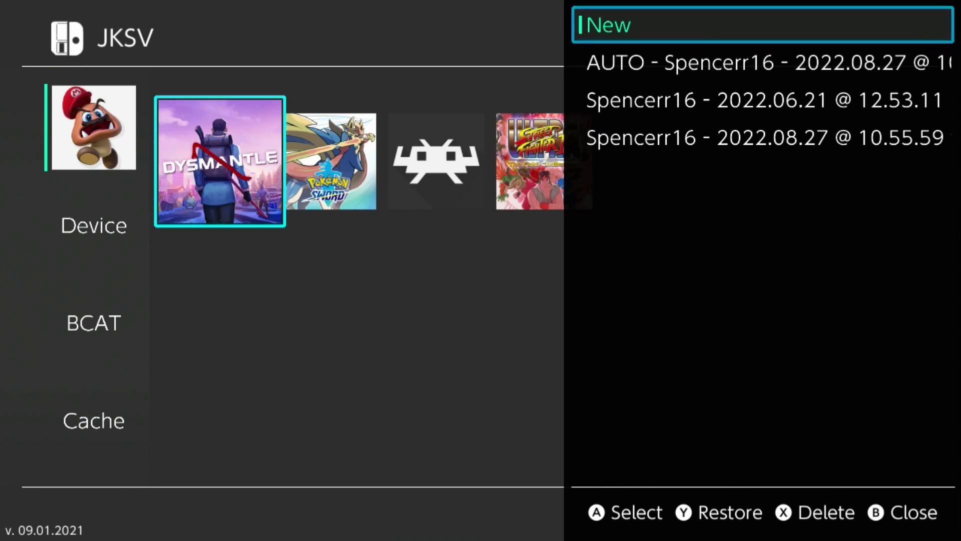
pyautogui.press('Down')
pyautogui.press('Down')
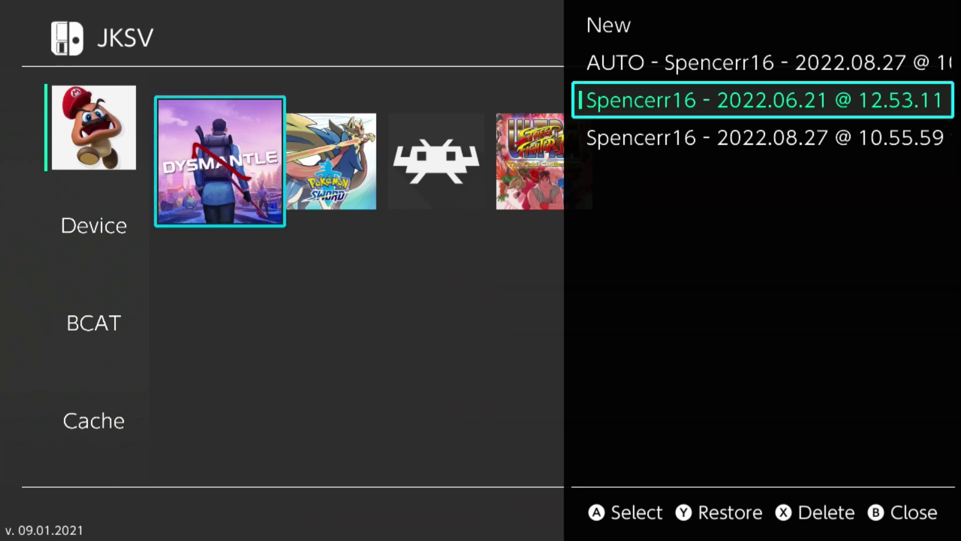
pyautogui.press('y')
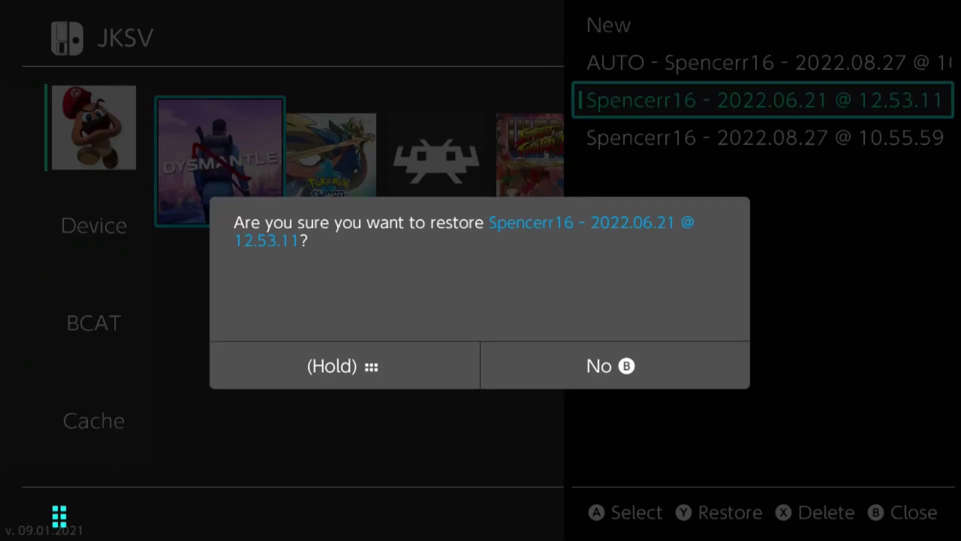
pyautogui.press('a')
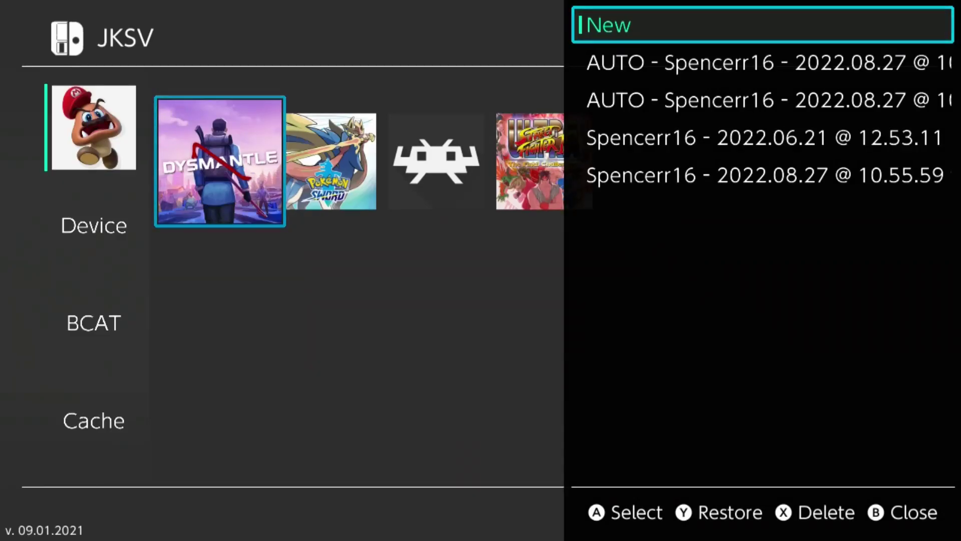
# - Exit JKSV to the home screen, launch DYSMANTLE and examine the save in its first slot
pyautogui.press('Home')
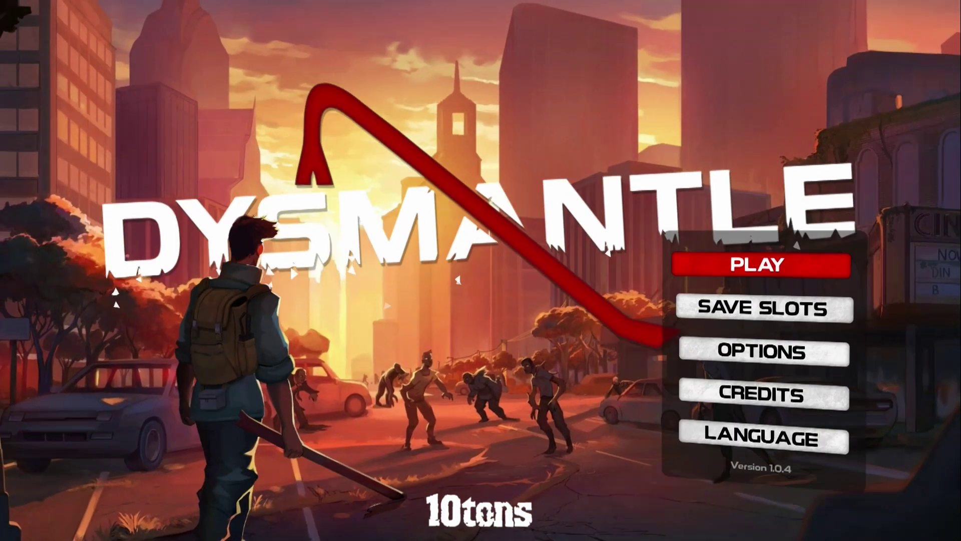
pyautogui.press('Down')
pyautogui.press('Return')
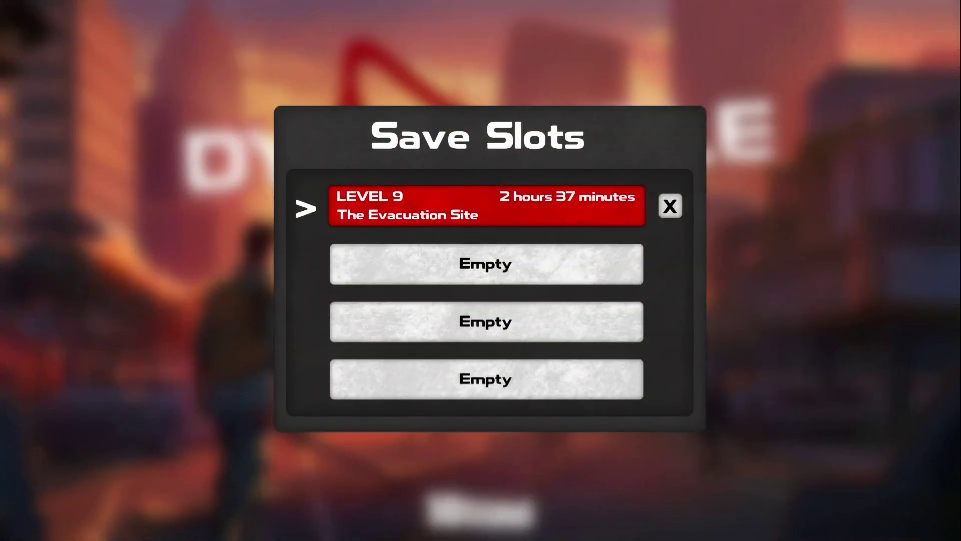
pyautogui.press('Down')
pyautogui.press('Up')
# - Return to the home screen and close the running DYSMANTLE game
pyautogui.press('Home')
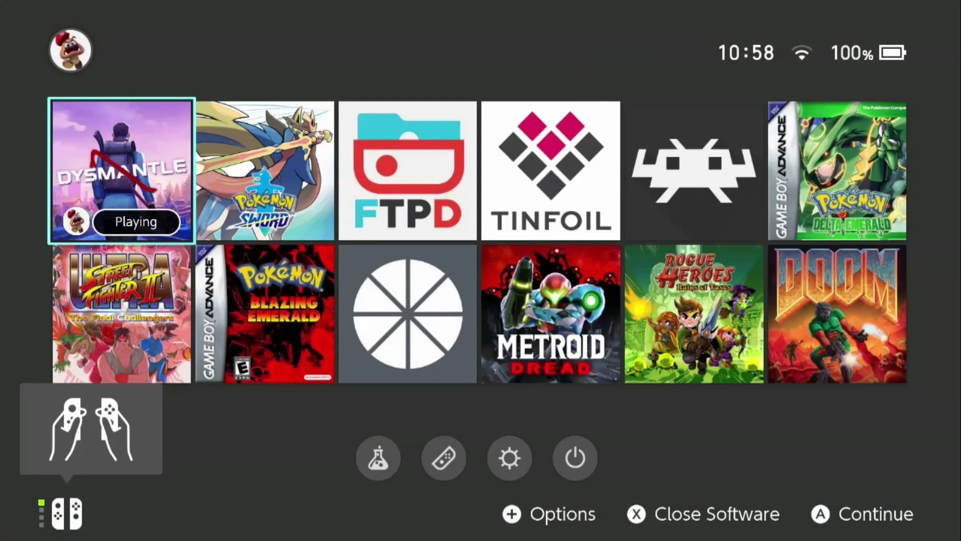
pyautogui.press('x')
pyautogui.press('a')
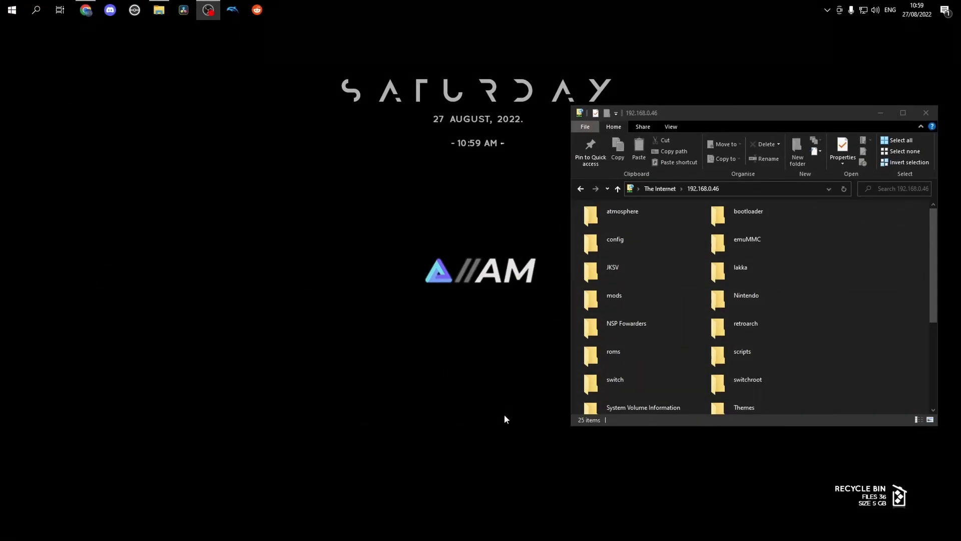
# - Switch to File Explorer on the PC and open the JKSV folder on the console's SD card over FTP
pyautogui.doubleClick(615, 275)
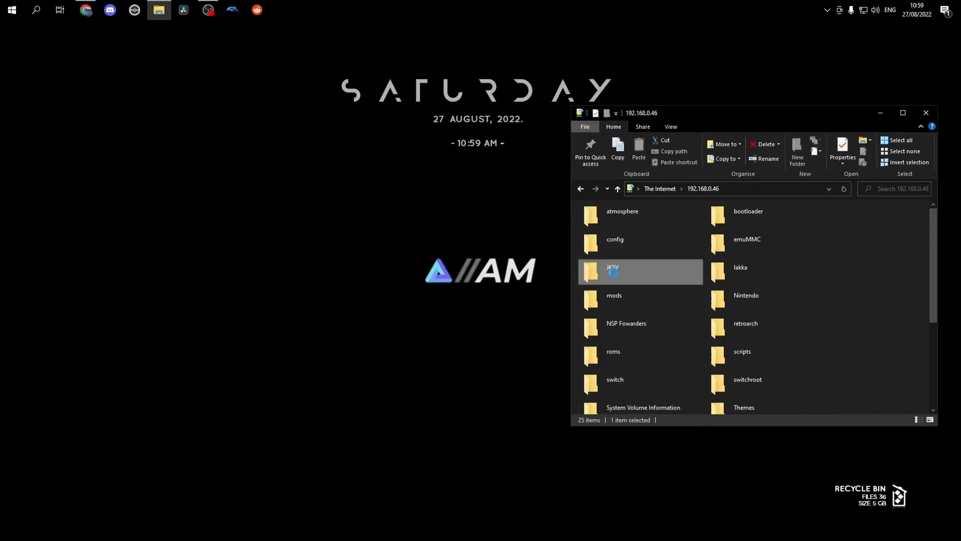